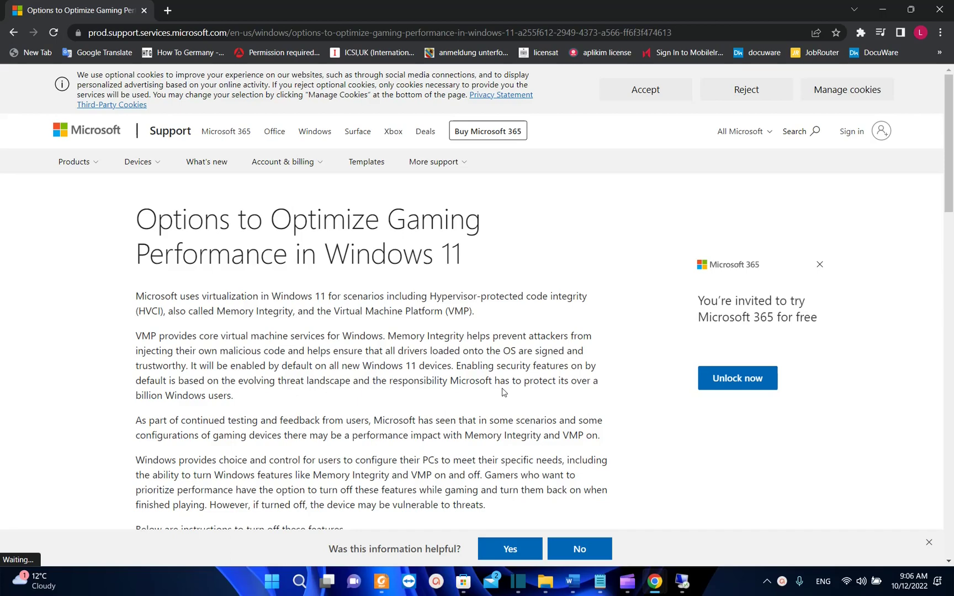
- Scroll to the Memory Integrity section and highlight the sentence starting 'Enabling security features on by default'
scroll(463, 356, "down", 3)
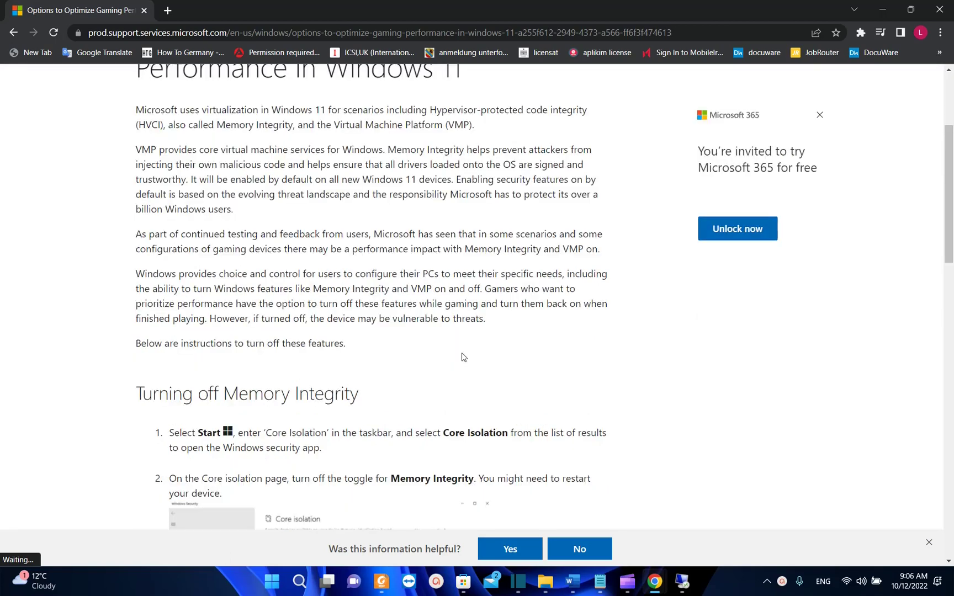
scroll(460, 355, "up", 3)
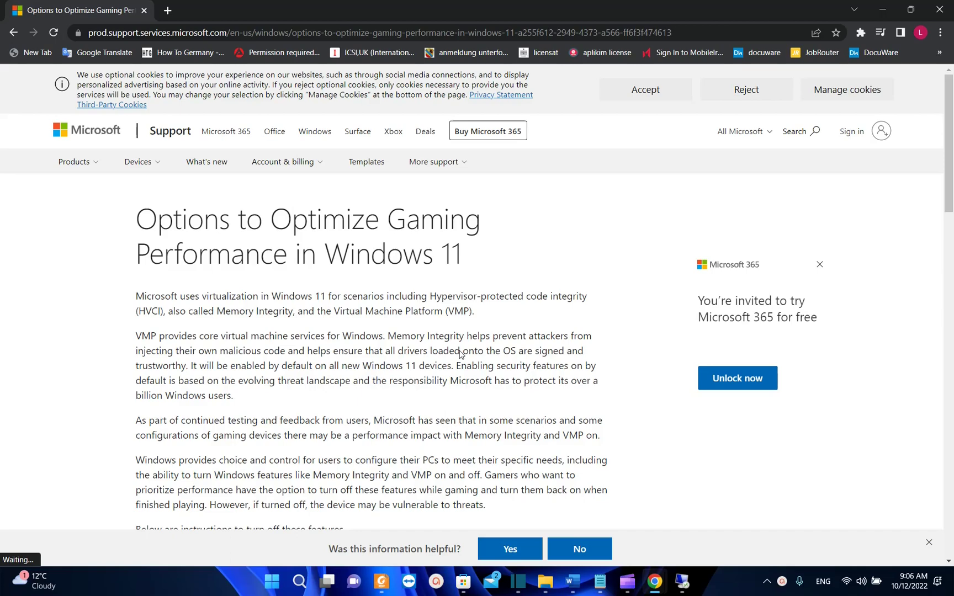
scroll(459, 354, "down", 2)
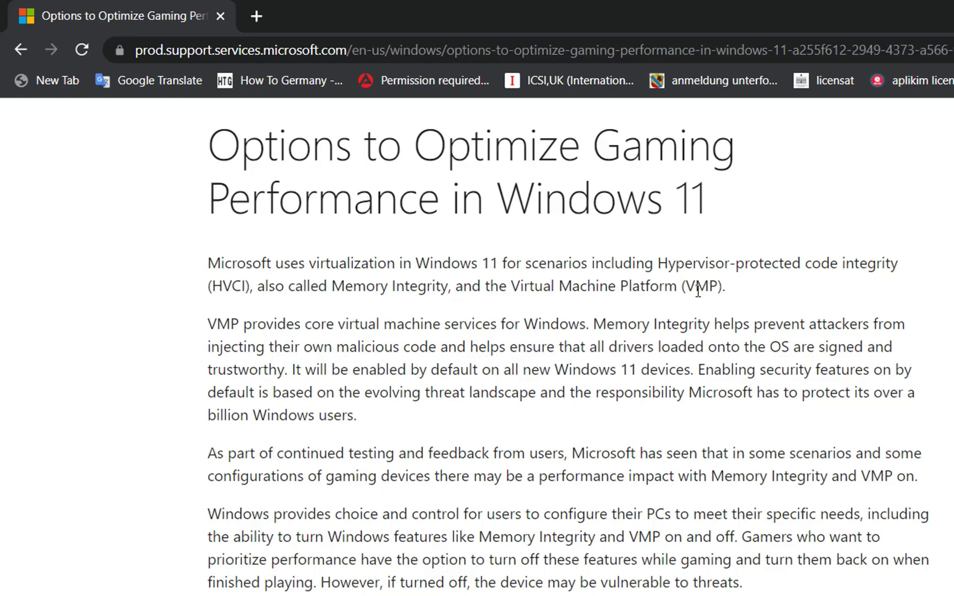
scroll(358, 291, "down", 2)
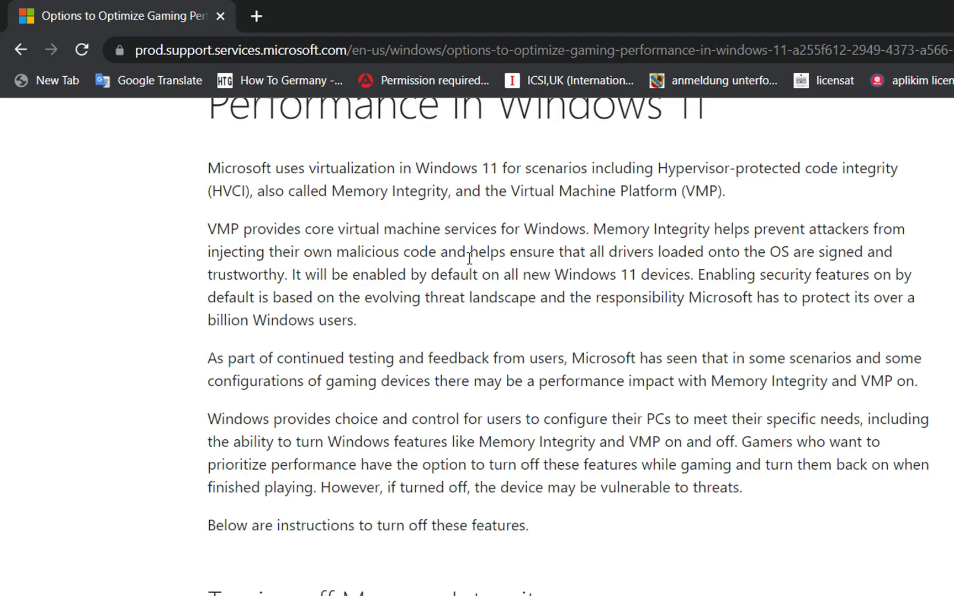
scroll(276, 256, "down", 2)
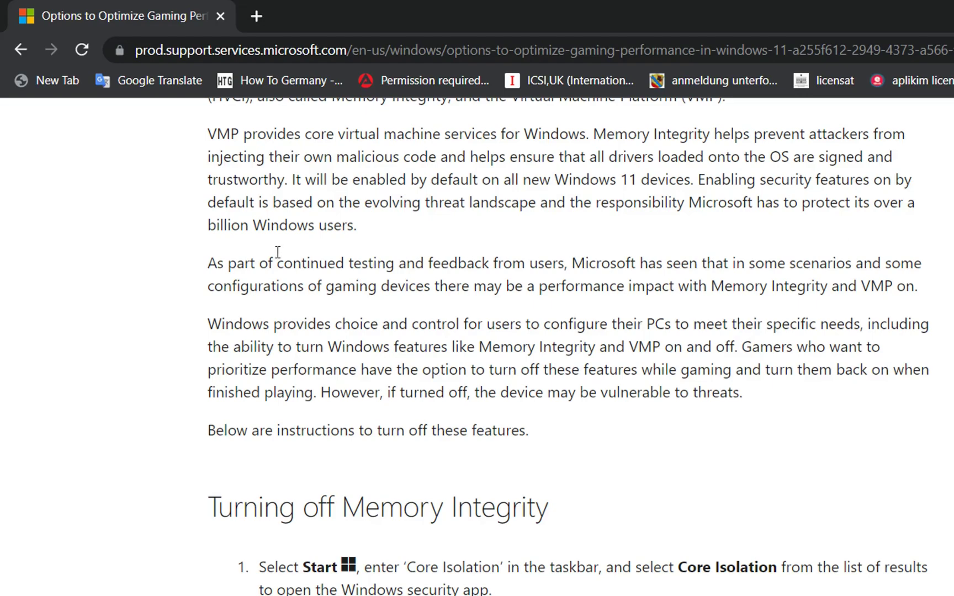
scroll(278, 253, "down", 2)
scroll(277, 254, "up", 2)
left_click_drag(705, 180, 936, 209)
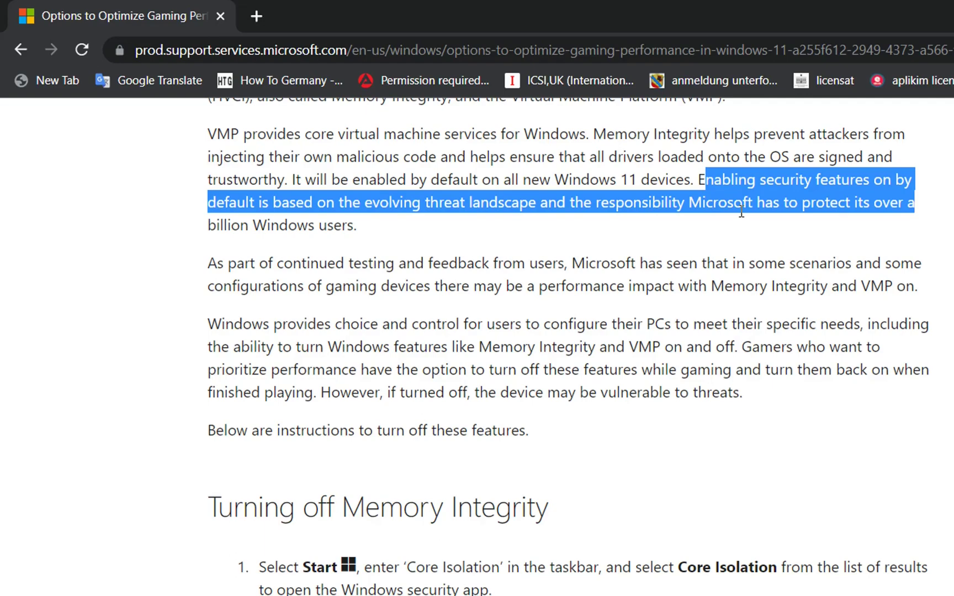
scroll(493, 251, "down", 2)
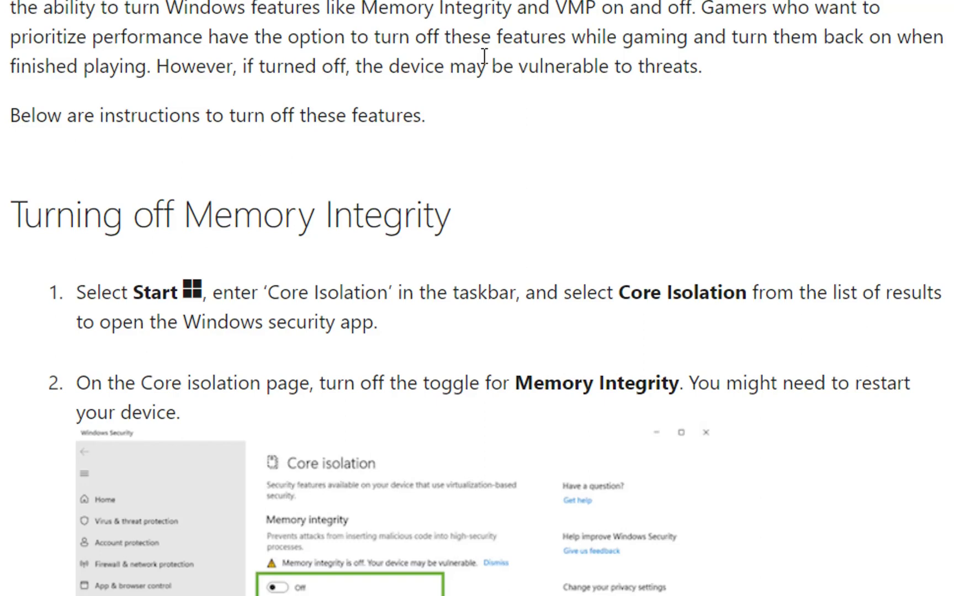
scroll(498, 55, "down", 3)
scroll(499, 55, "up", 3)
scroll(729, 383, "down", 2)
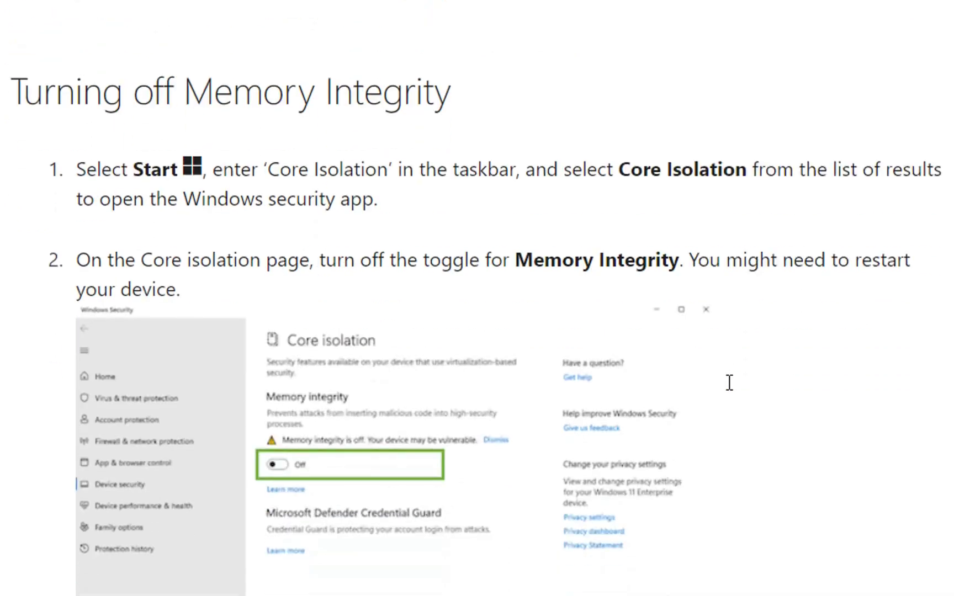
scroll(729, 382, "down", 2)
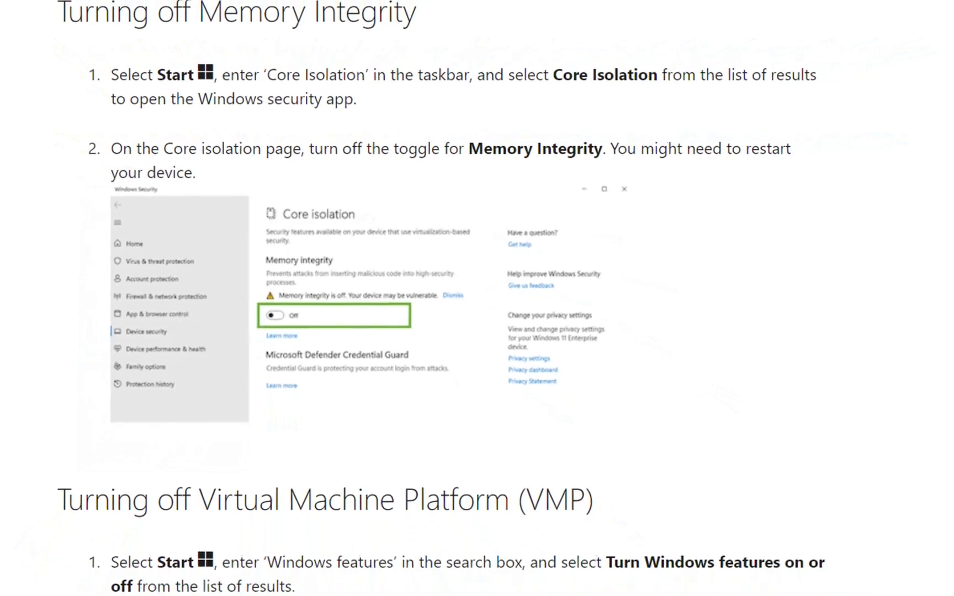
- Search 'core is' to open Core isolation, go to Device security, then return to the browser
key("super+s")
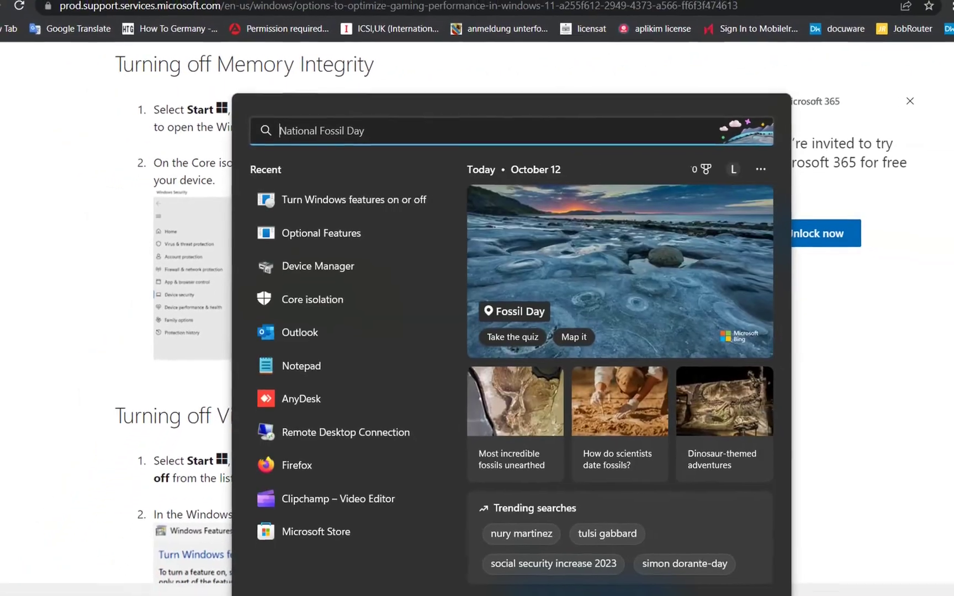
type("core is")
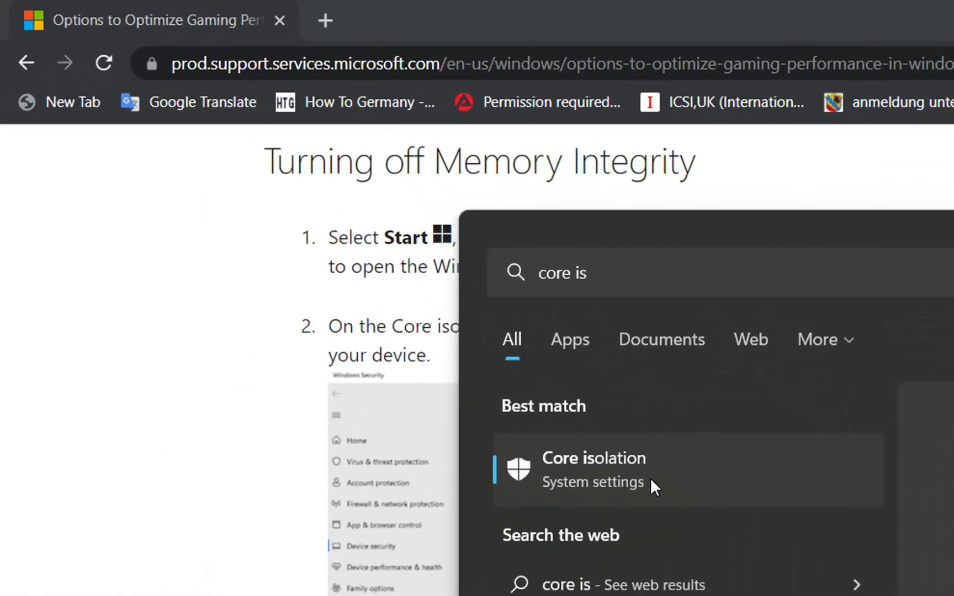
left_click(390, 288)
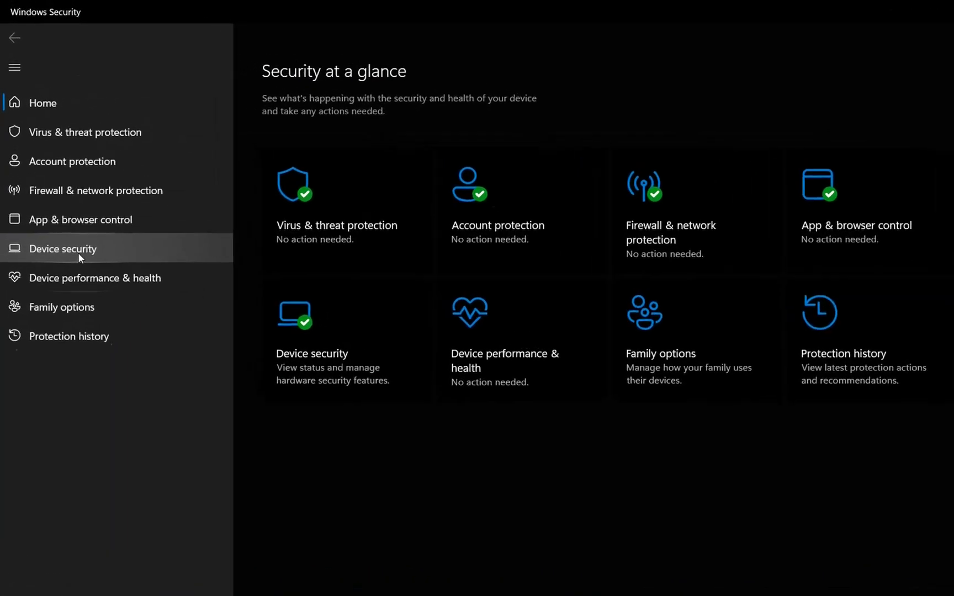
left_click(66, 215)
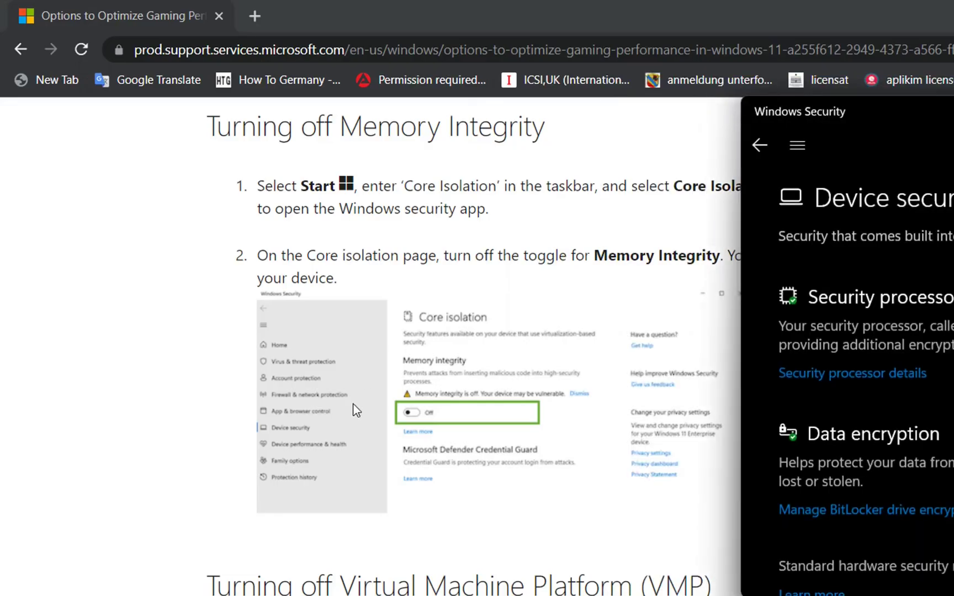
left_click(455, 406)
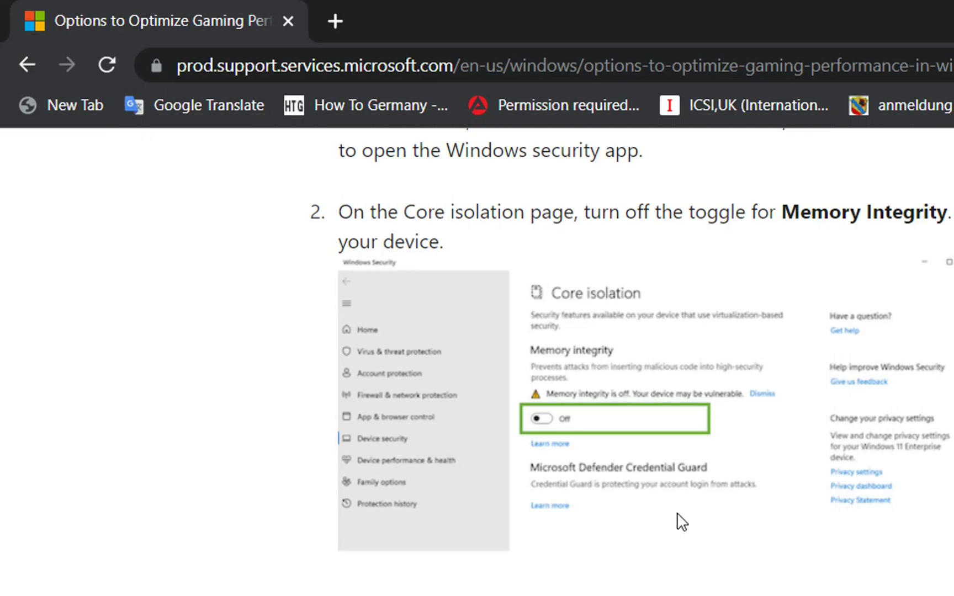
scroll(685, 519, "down", 3)
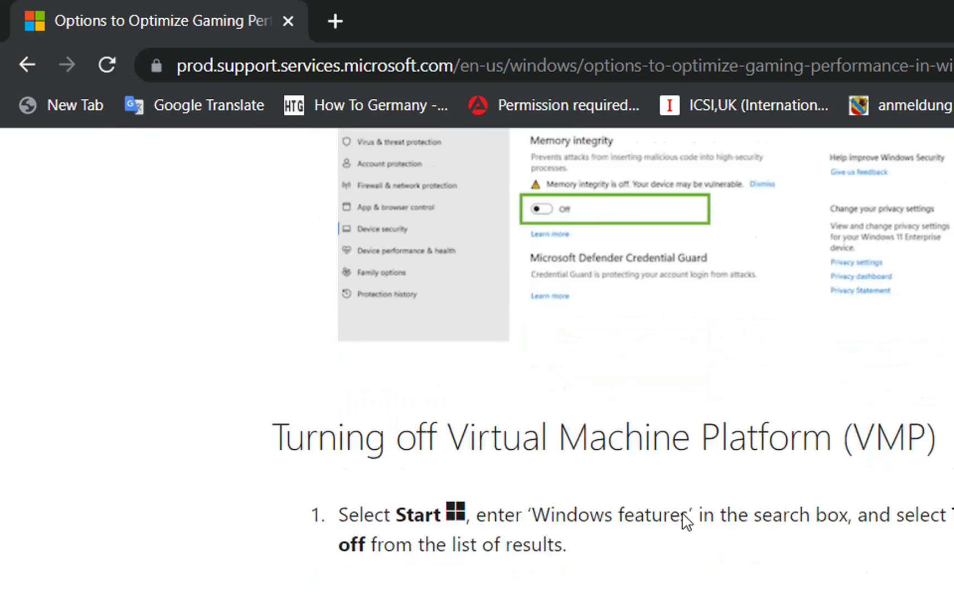
scroll(687, 521, "down", 1)
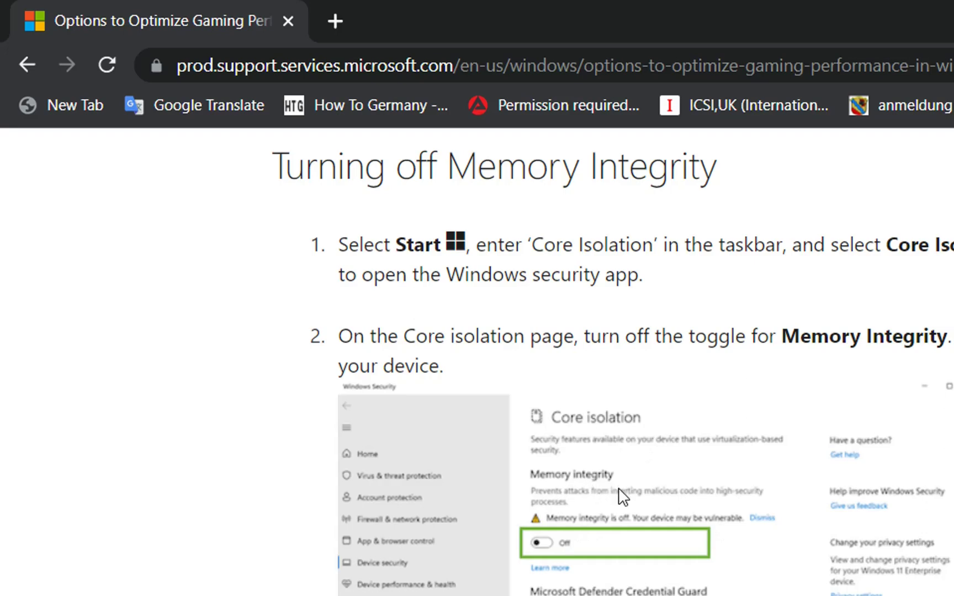
scroll(619, 496, "down", 10)
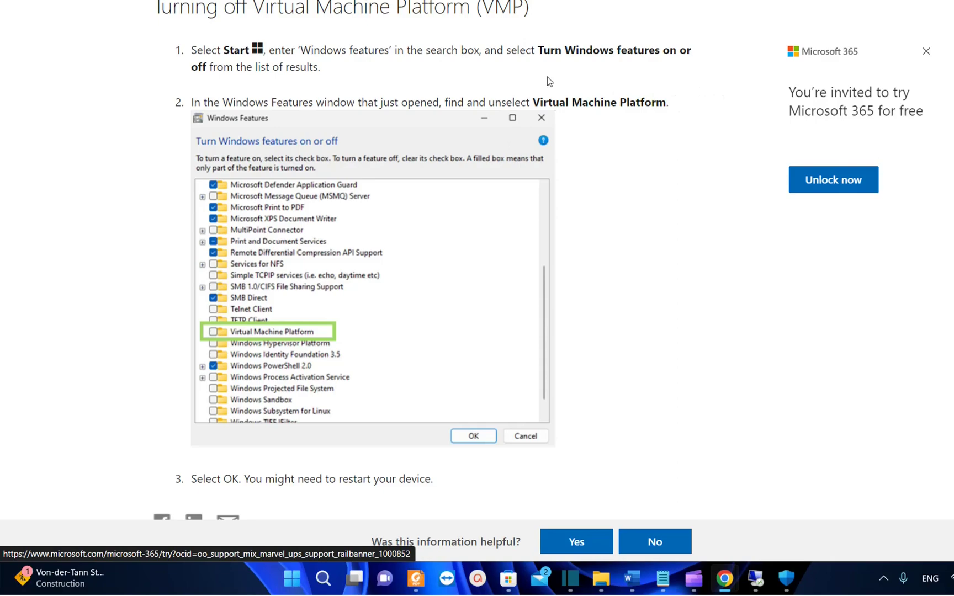
scroll(496, 77, "up", 1)
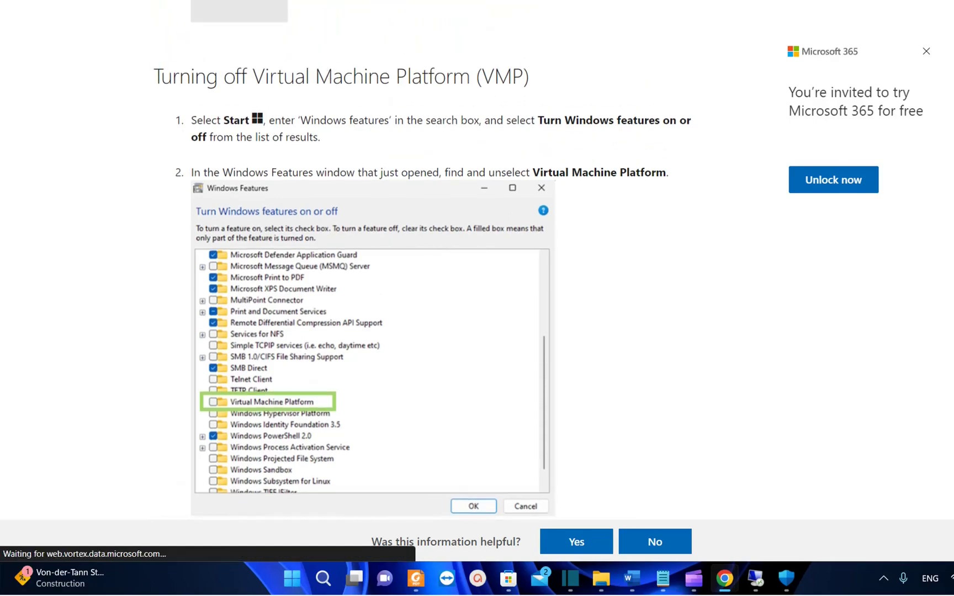
- Search 'turn windows fe' in Start and open the 'Turn Windows features on or off' result
left_click(322, 578)
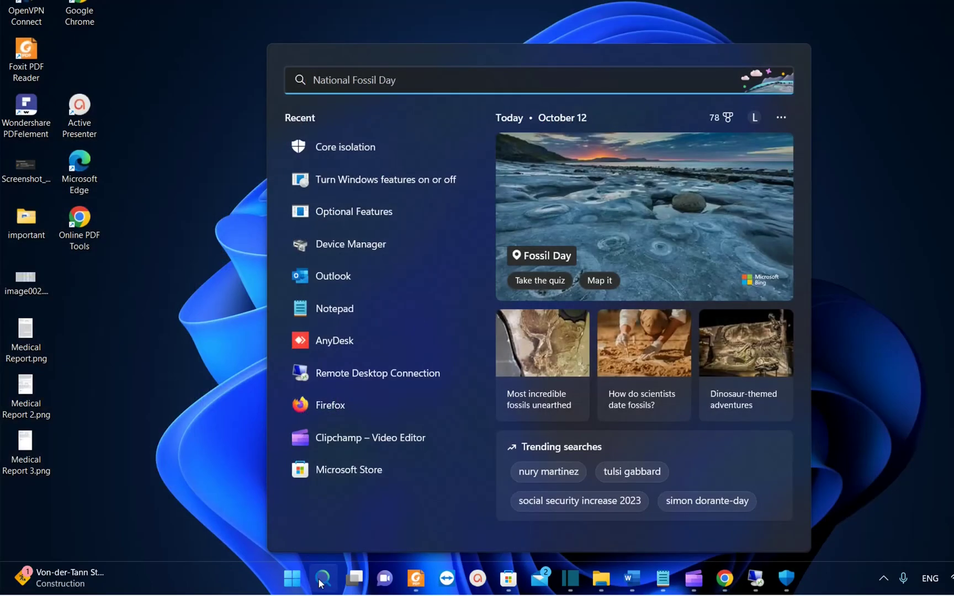
type("ti")
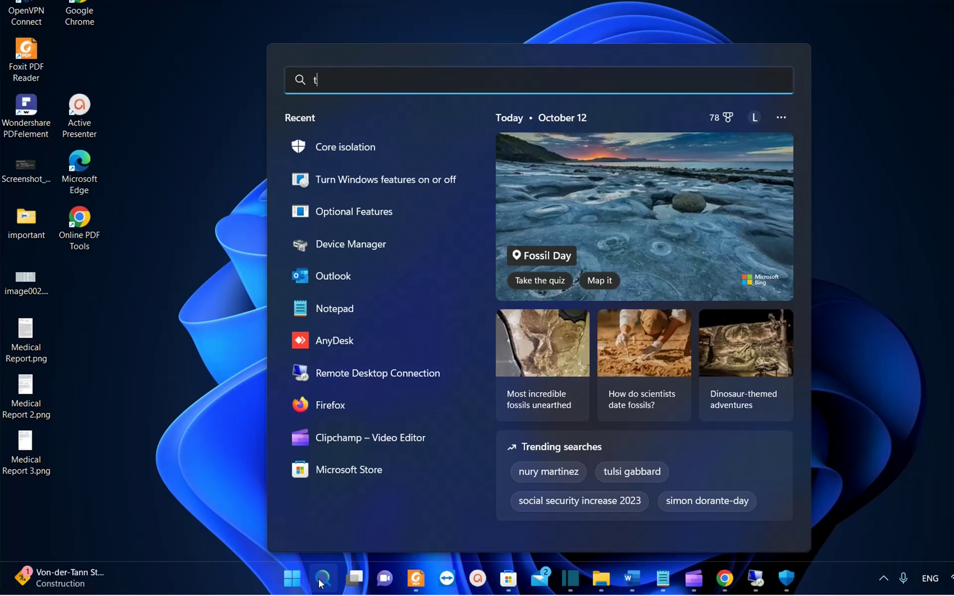
key("BackSpace")
type("run")
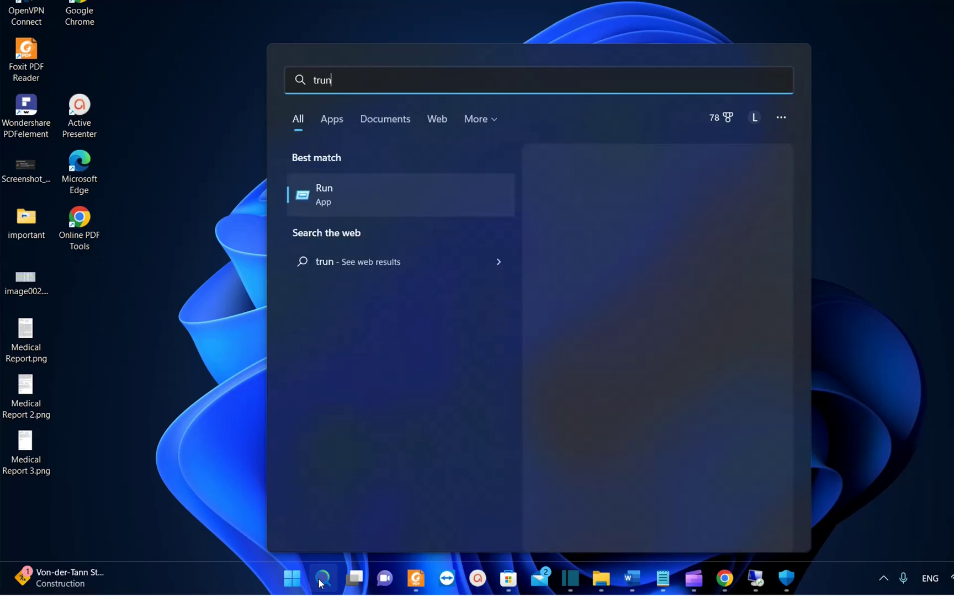
key("BackSpace")
key("BackSpace")
key("BackSpace")
type("urn")
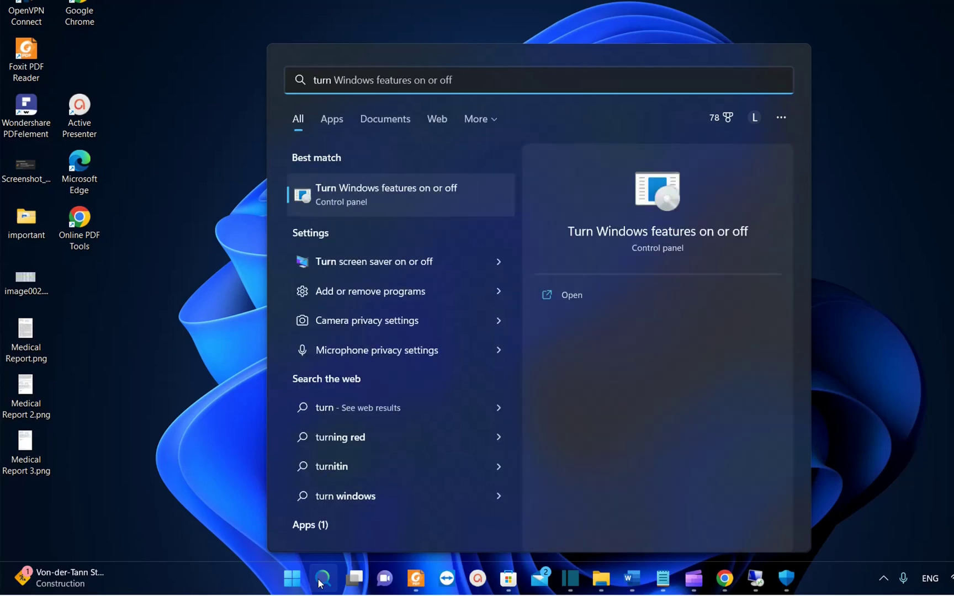
type(" w")
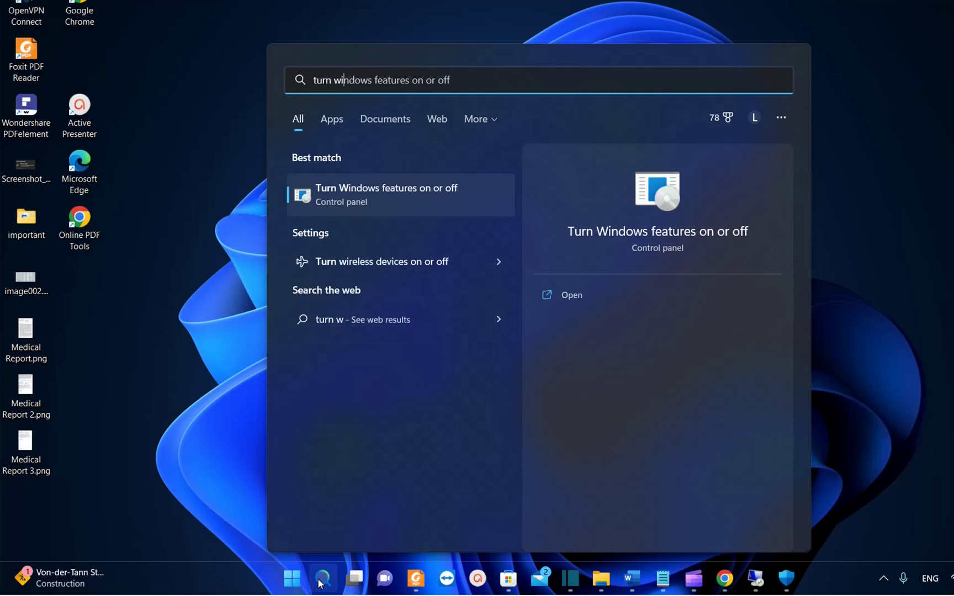
type("indows fe")
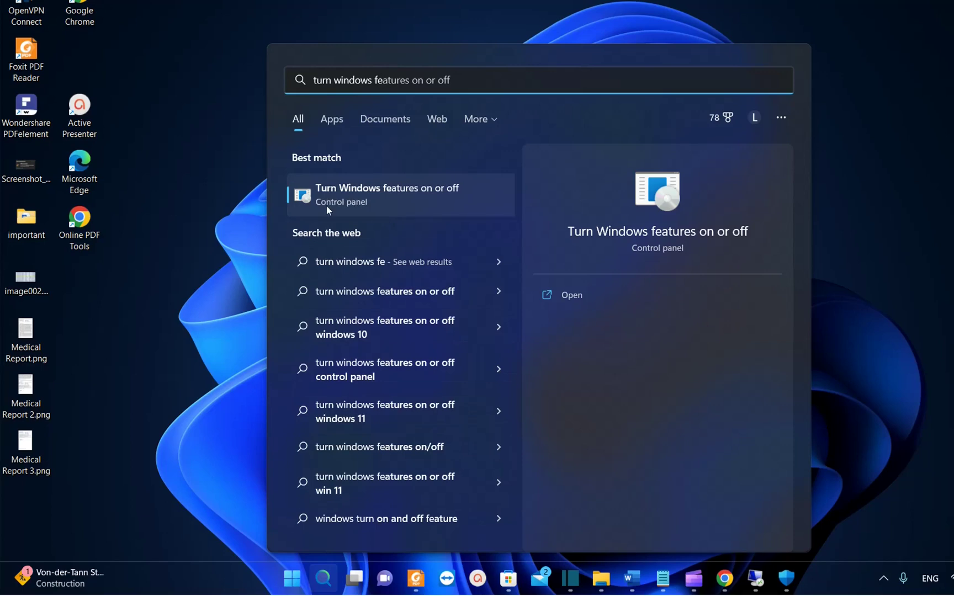
left_click(380, 199)
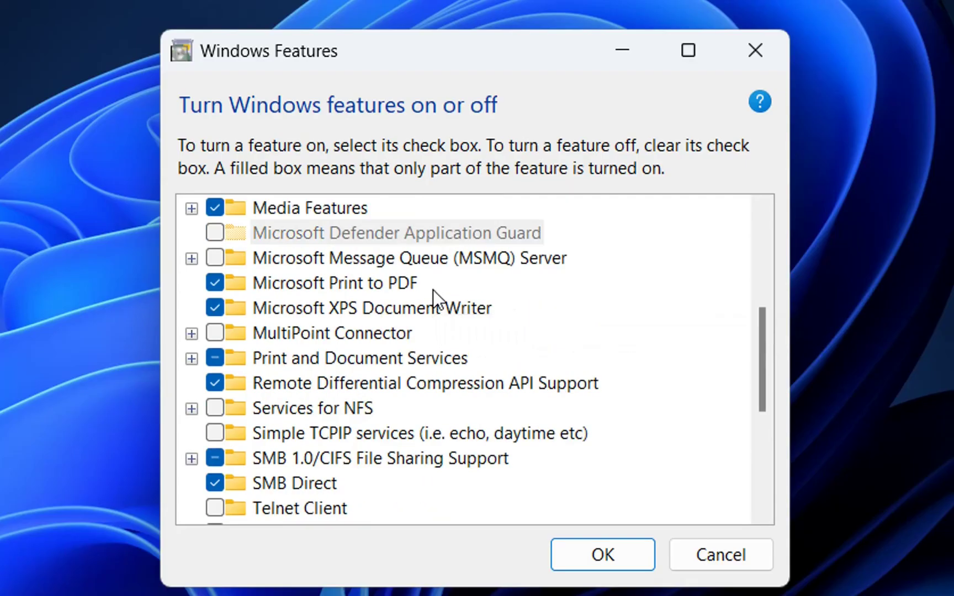
- Uncheck Virtual Machine Platform in the Windows Features list and confirm with OK
scroll(515, 225, "up", 2)
scroll(515, 226, "down", 2)
scroll(426, 295, "down", 2)
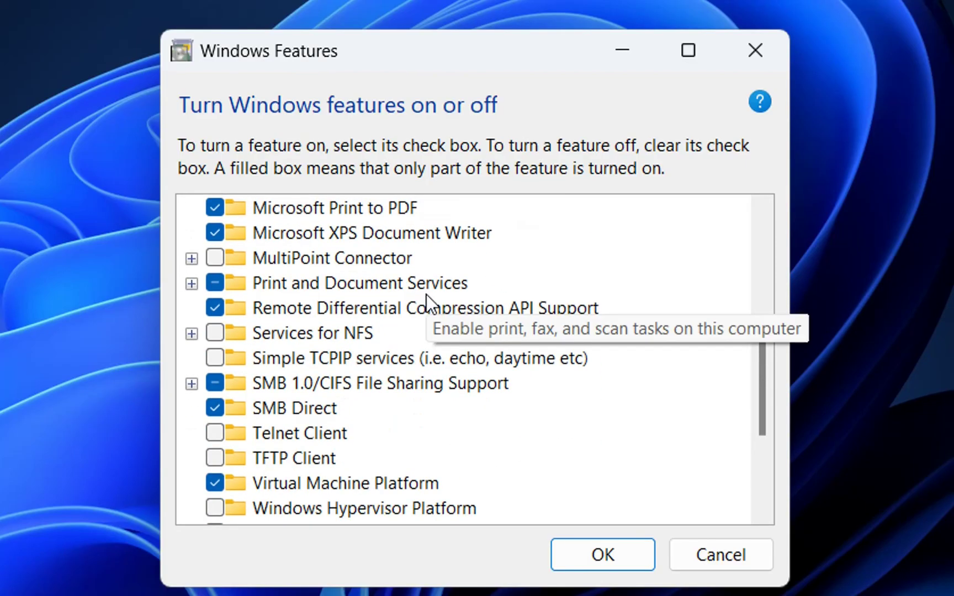
scroll(422, 298, "down", 1)
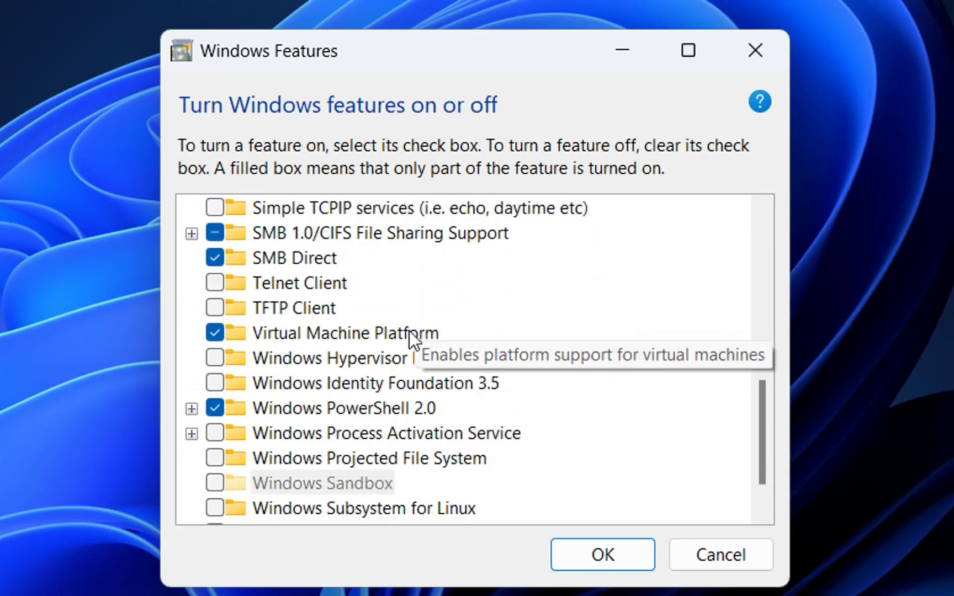
left_click(214, 333)
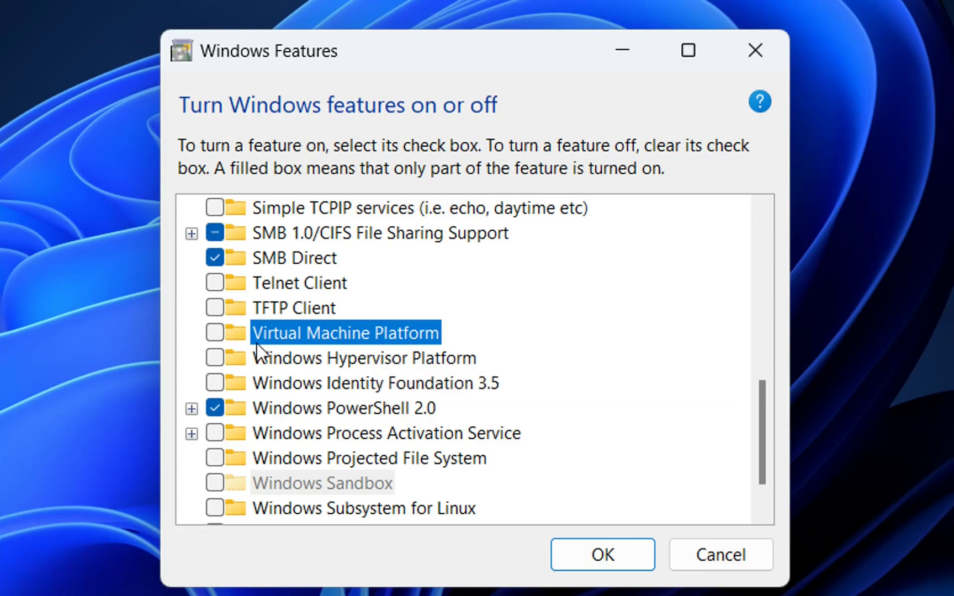
left_click(219, 336)
left_click(212, 333)
left_click(610, 553)
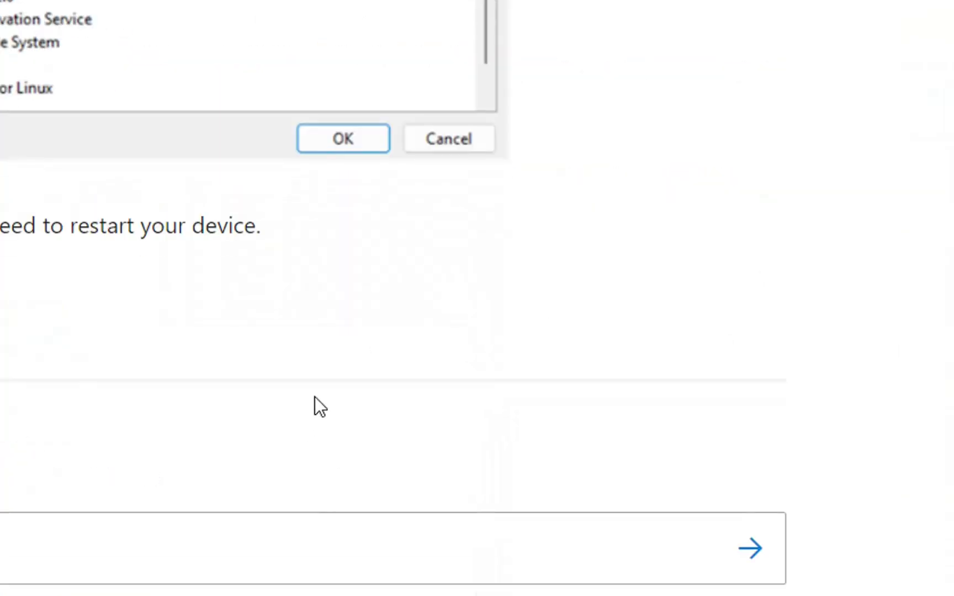
scroll(314, 398, "down", 6)
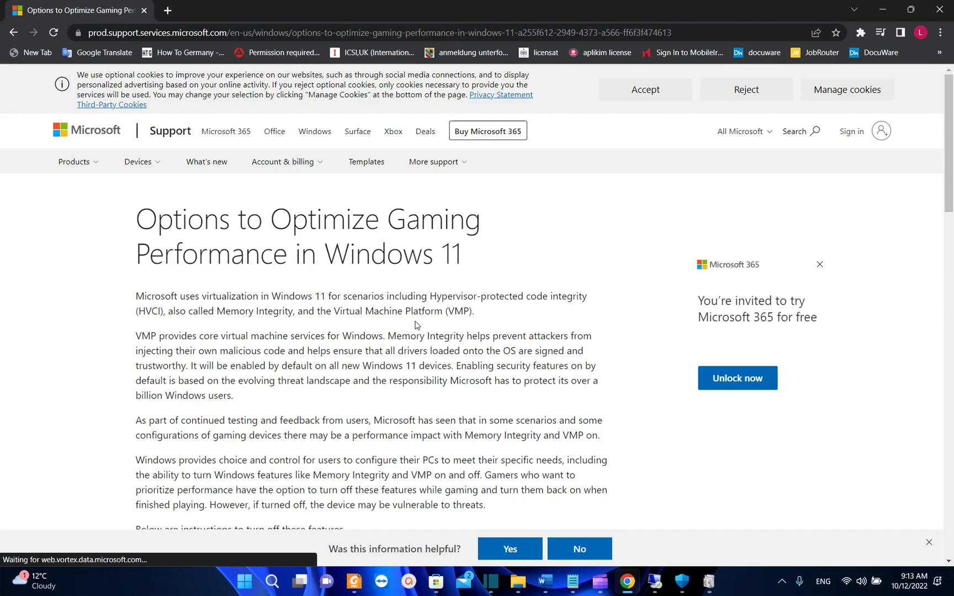
- Scroll through the article's Memory Integrity and Virtual Machine Platform sections, then back up
scroll(464, 307, "down", 3)
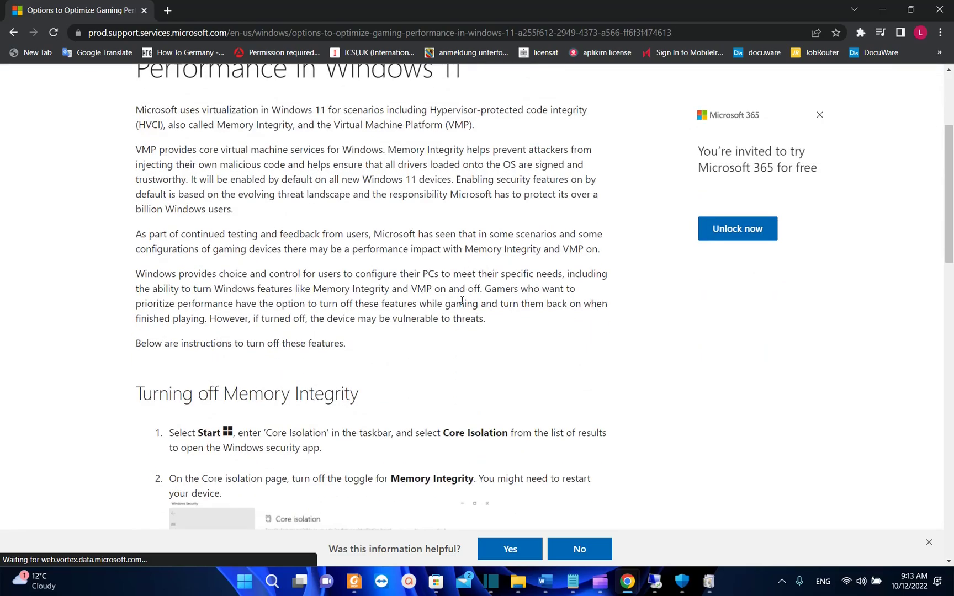
scroll(462, 301, "down", 3)
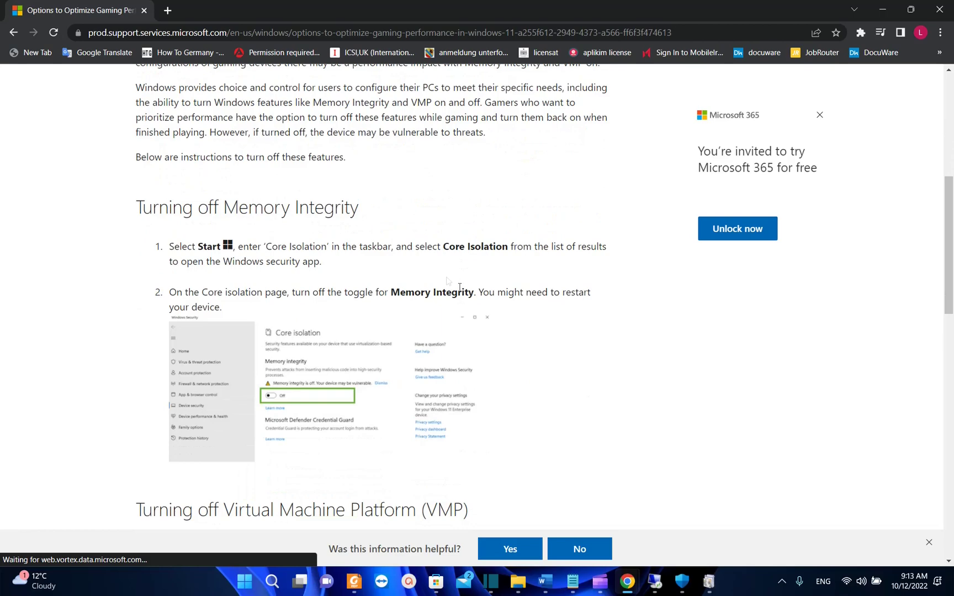
scroll(446, 280, "down", 4)
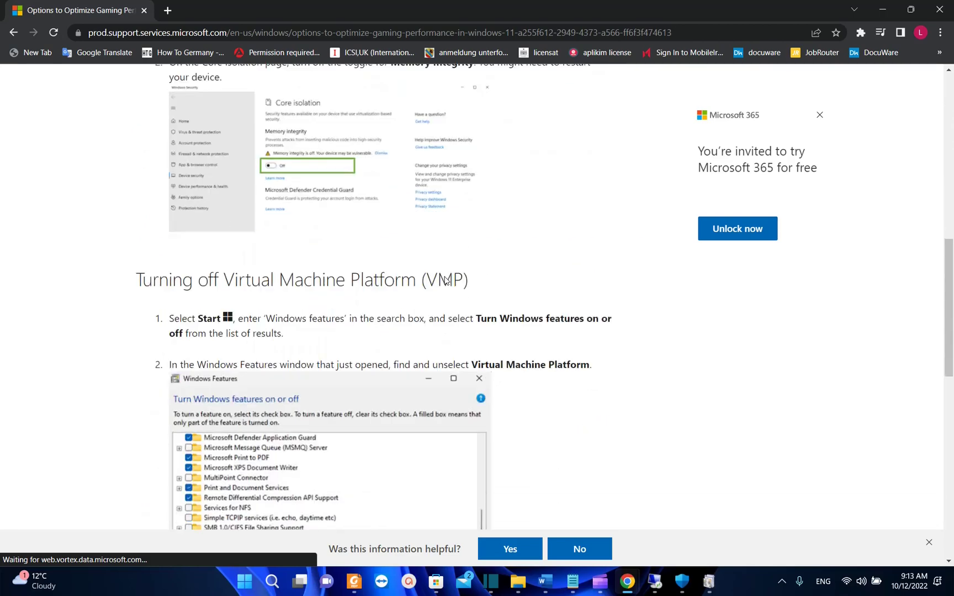
scroll(441, 281, "down", 3)
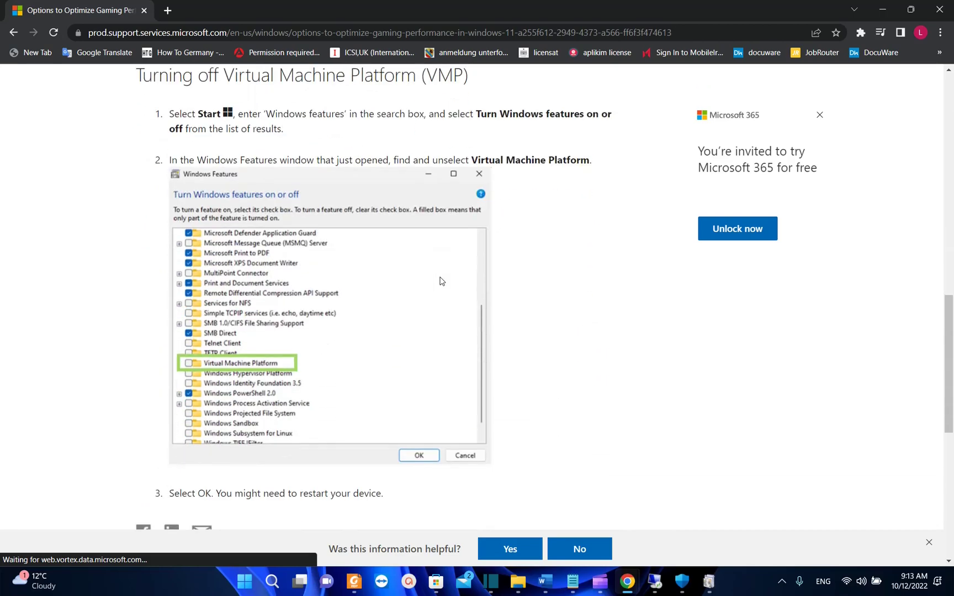
scroll(441, 281, "down", 2)
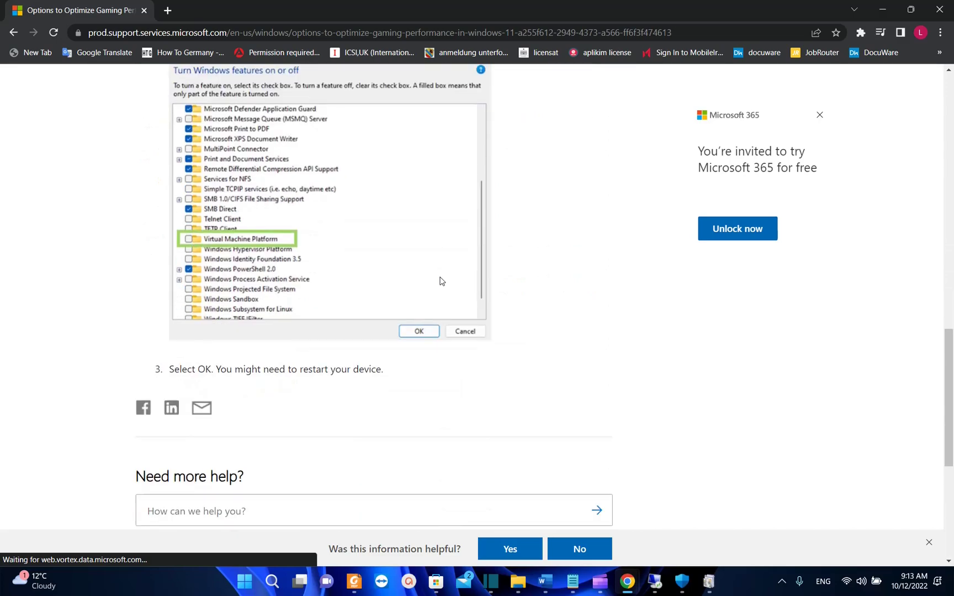
scroll(441, 281, "up", 3)
scroll(441, 281, "up", 8)
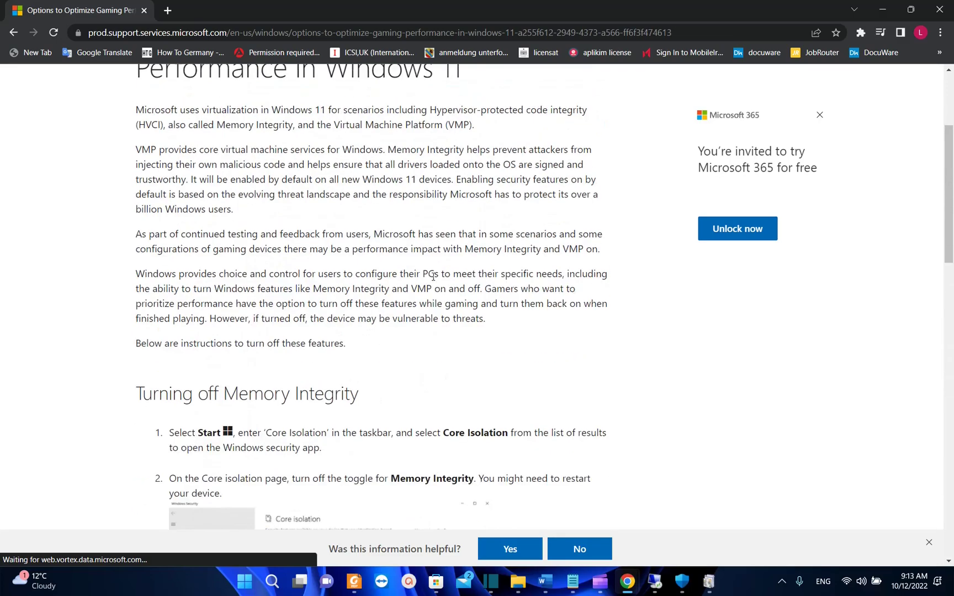
scroll(430, 277, "down", 3)
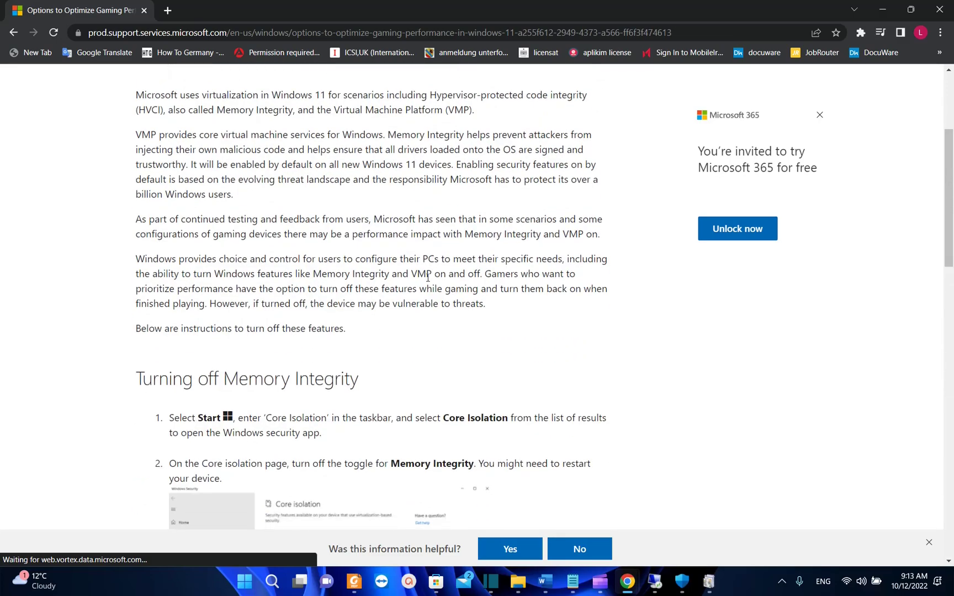